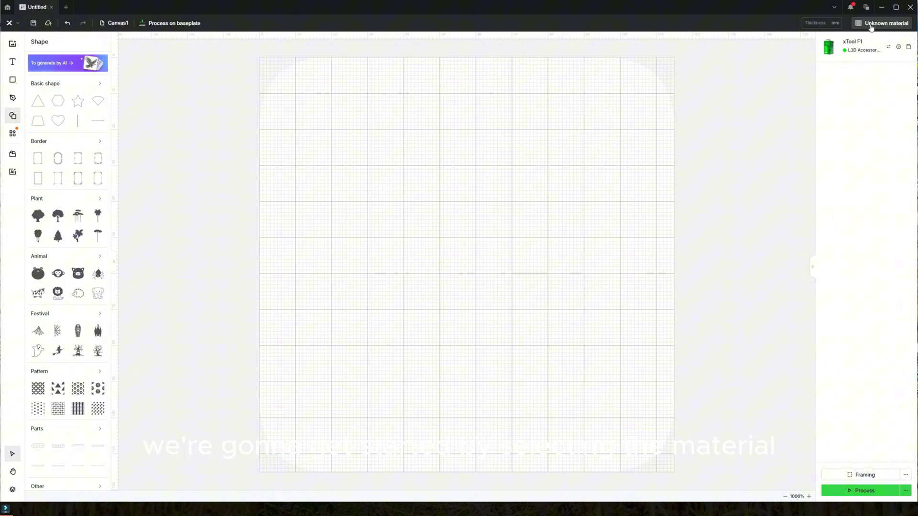
# Step: Choose 0.53mm Cork from the material list as the project material
pyautogui.click(871, 26)
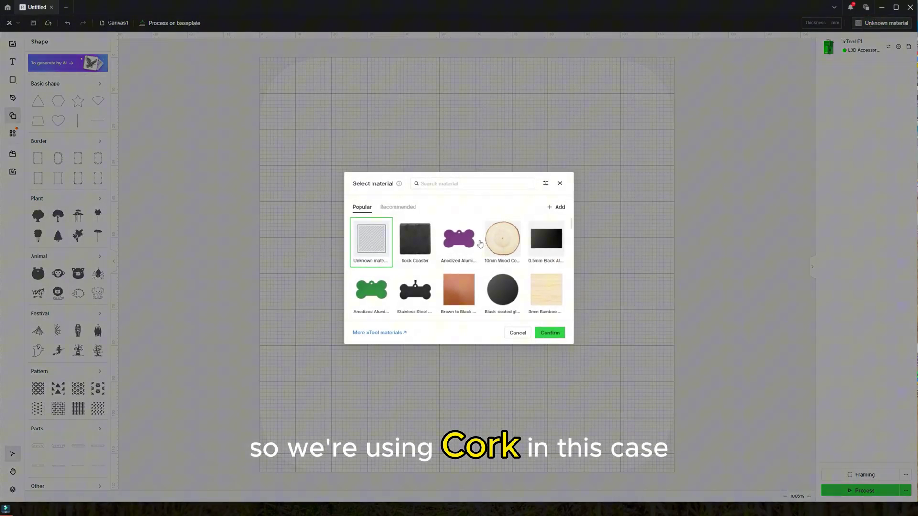
pyautogui.scroll(-5, 459, 258)
pyautogui.click(452, 242)
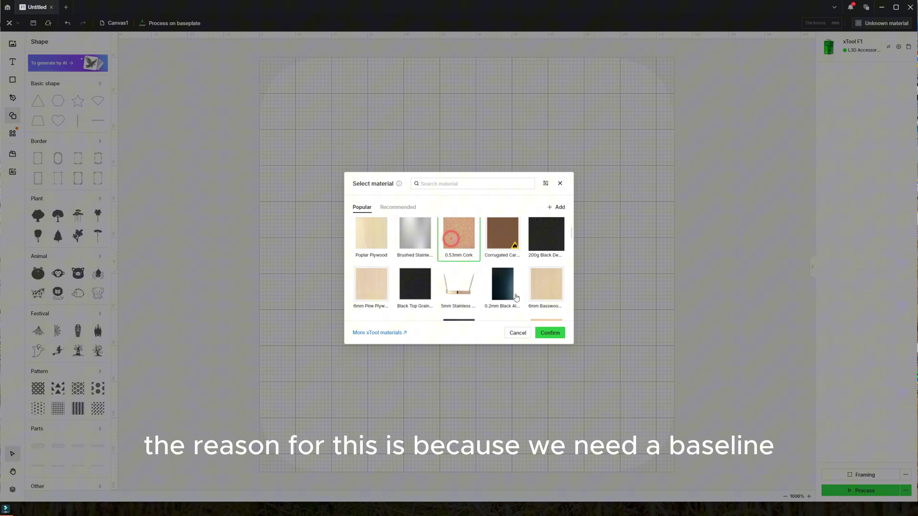
pyautogui.click(548, 334)
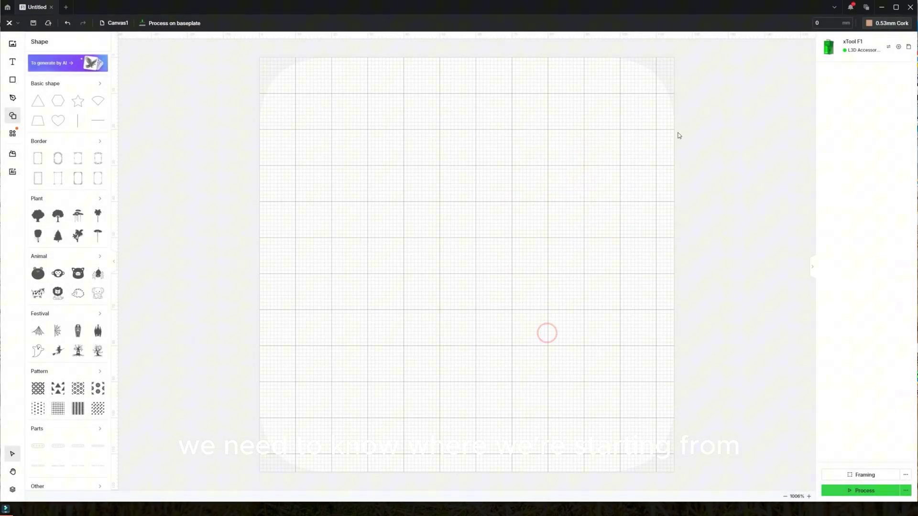
pyautogui.moveTo(872, 28)
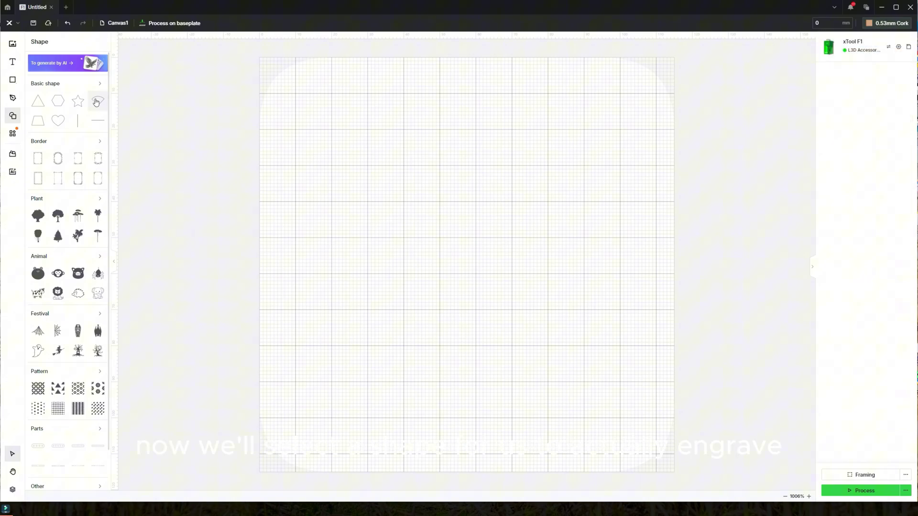
# Step: Place the diamond shape on the canvas, set to Engrave with the Blue light reference preset
pyautogui.moveTo(97, 102)
pyautogui.moveTo(141, 132); pyautogui.dragTo(500, 244)
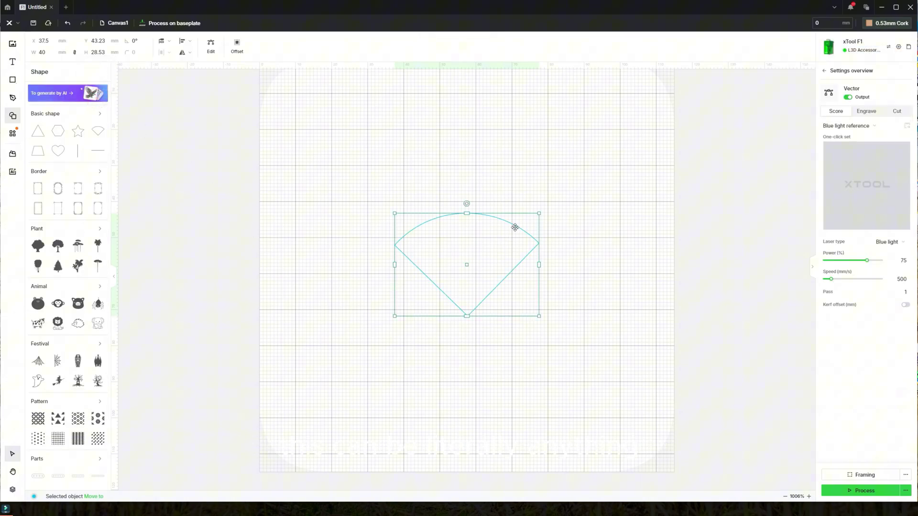
pyautogui.click(866, 111)
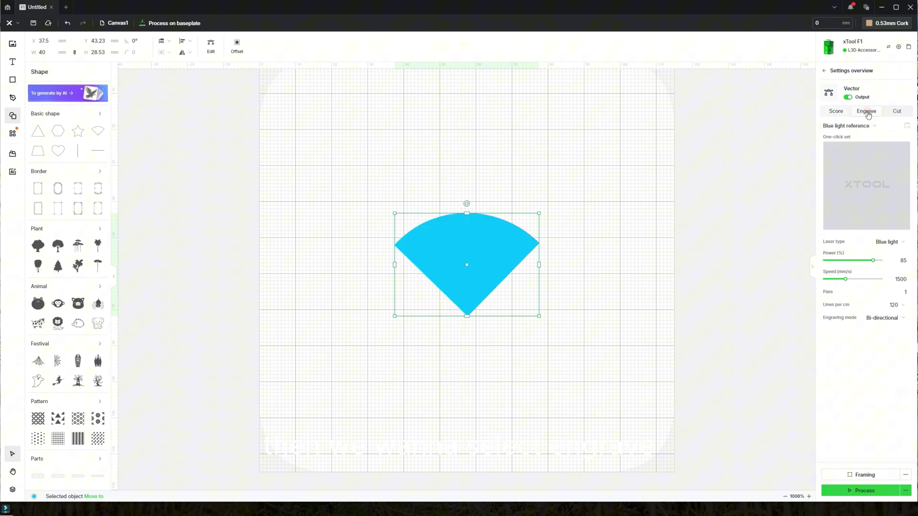
pyautogui.click(850, 128)
pyautogui.click(846, 150)
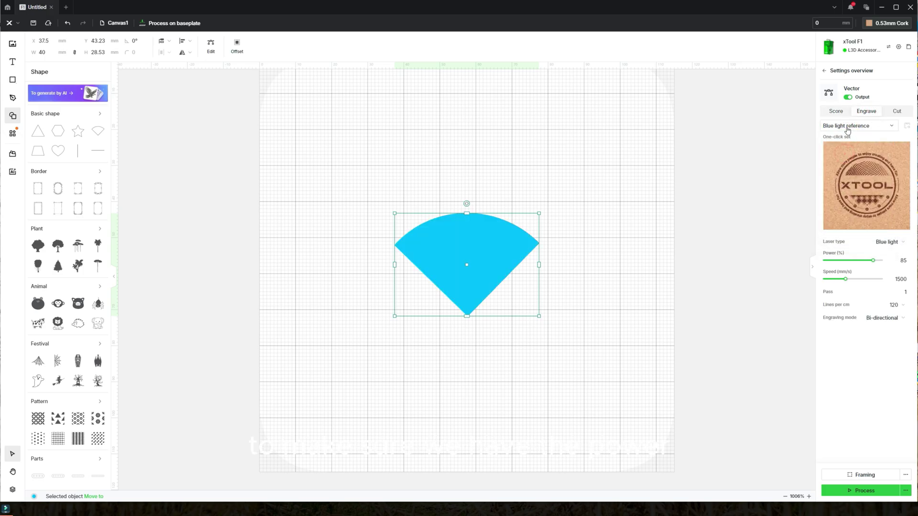
pyautogui.click(847, 128)
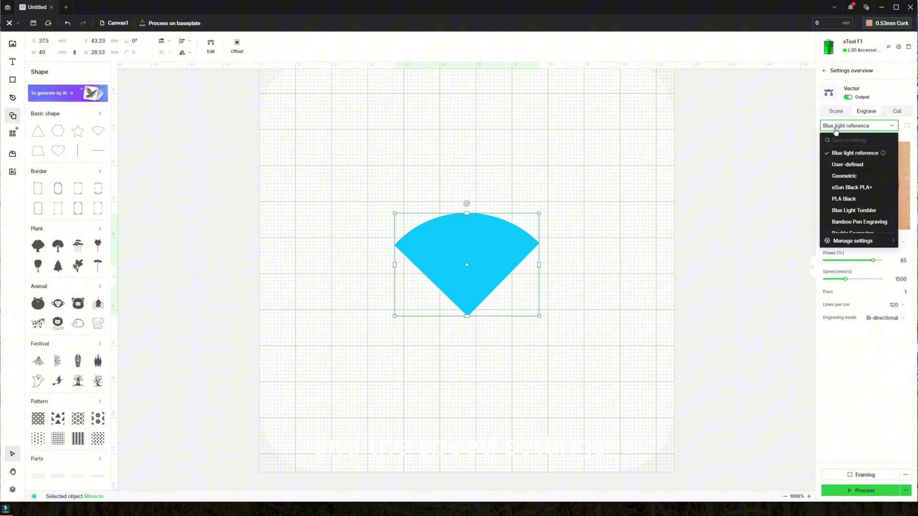
pyautogui.click(455, 254)
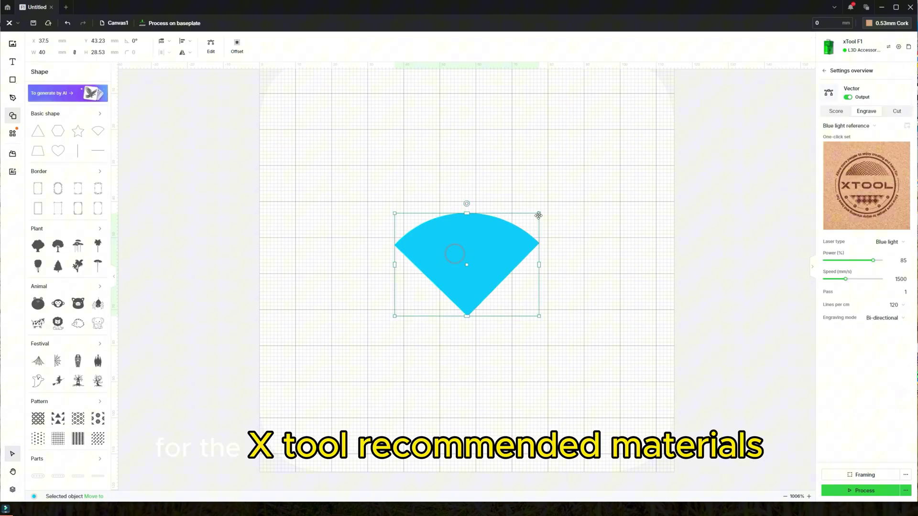
# Step: Set the shape's width to 5 mm
pyautogui.doubleClick(50, 50)
pyautogui.write('5')
pyautogui.press('Return')
# Step: Nudge the fan shape up and right, then create a material test array from it
pyautogui.click(483, 230)
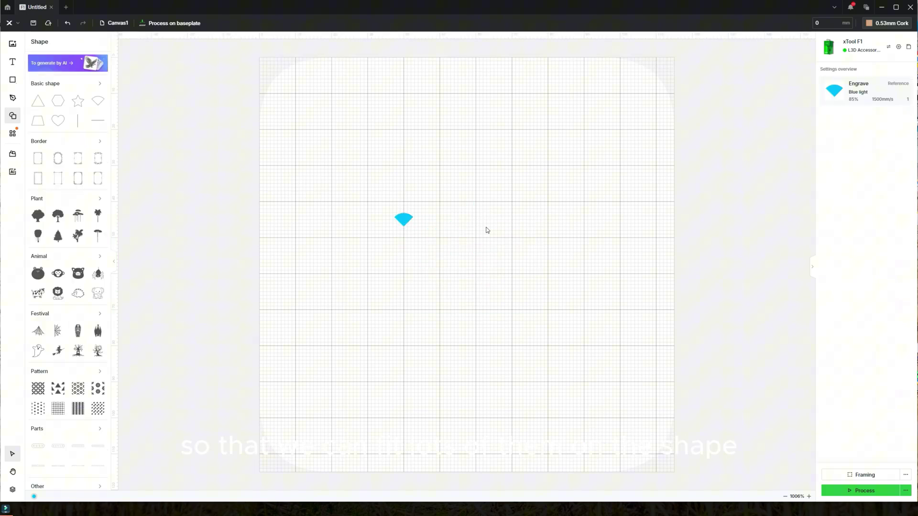
pyautogui.moveTo(413, 224); pyautogui.dragTo(421, 199)
pyautogui.click(12, 133)
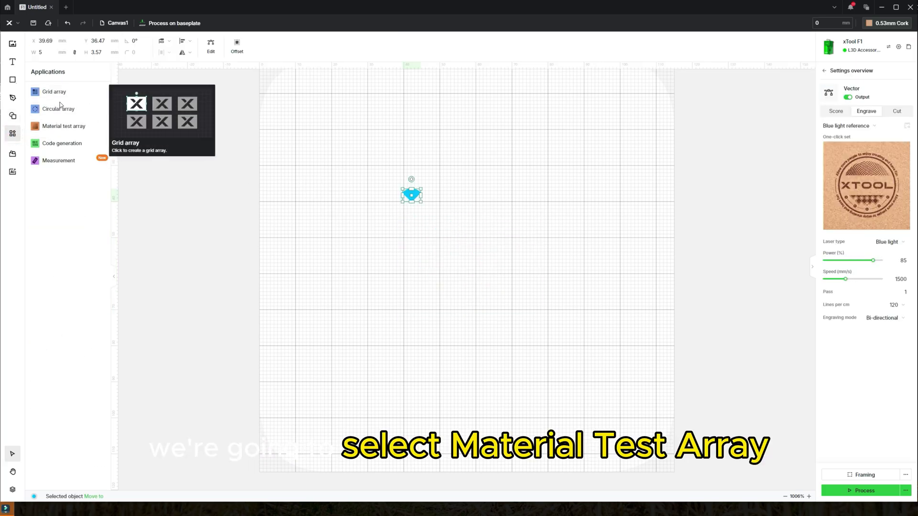
pyautogui.click(61, 126)
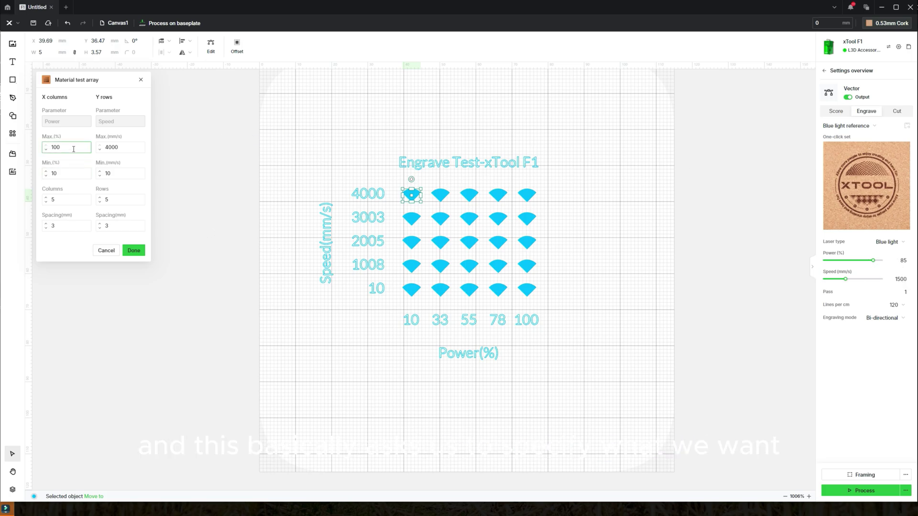
# Step: Set the array's minimum power to 50% and speed range to 500–3000 mm/s
pyautogui.click(65, 176)
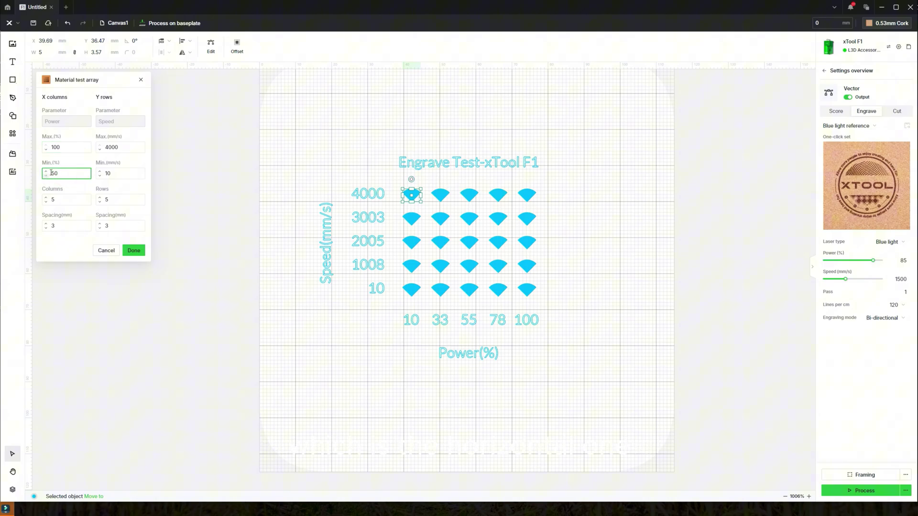
pyautogui.click(120, 150)
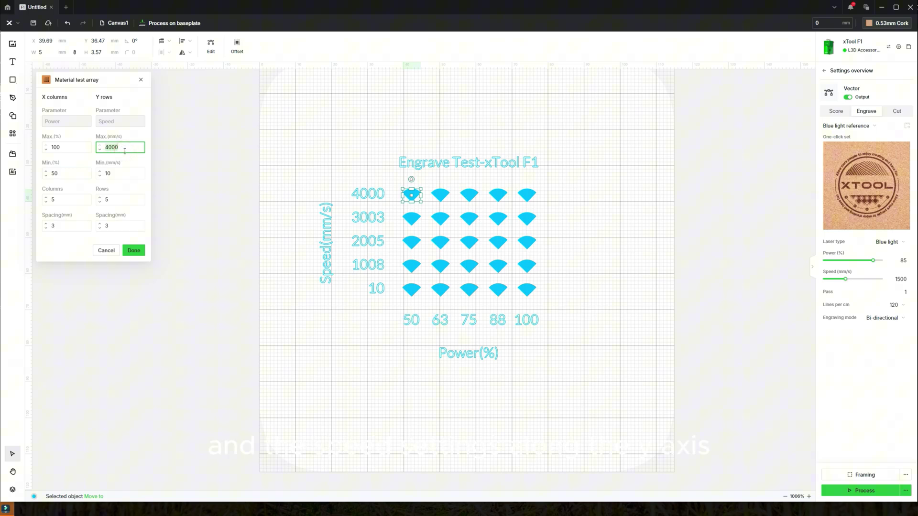
pyautogui.write('300')
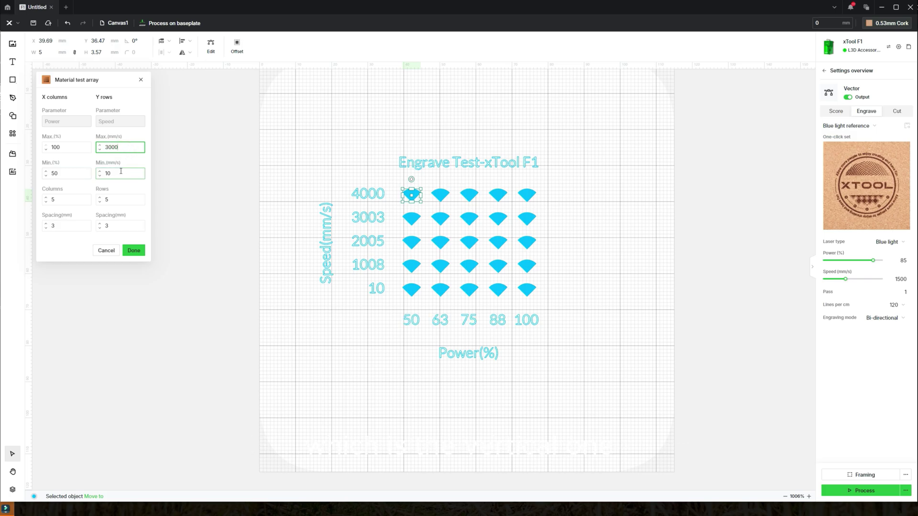
pyautogui.write('0')
pyautogui.click(121, 173)
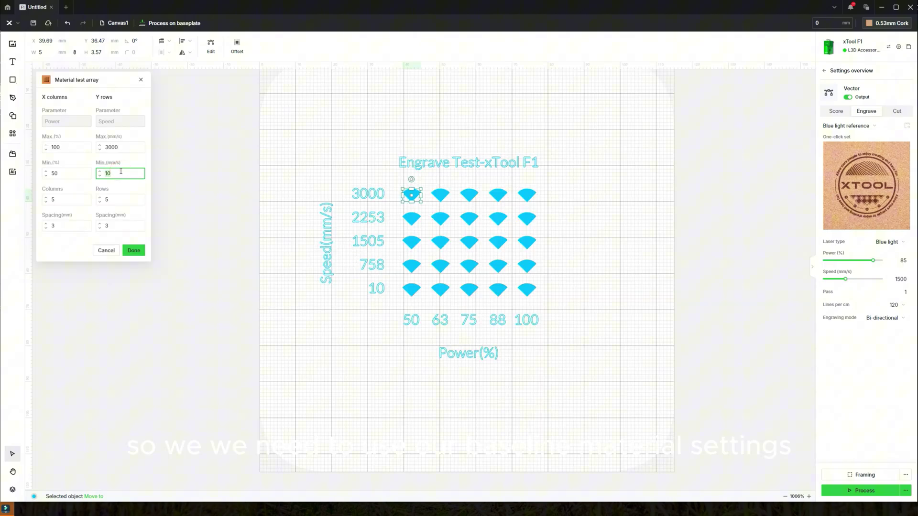
pyautogui.write('500')
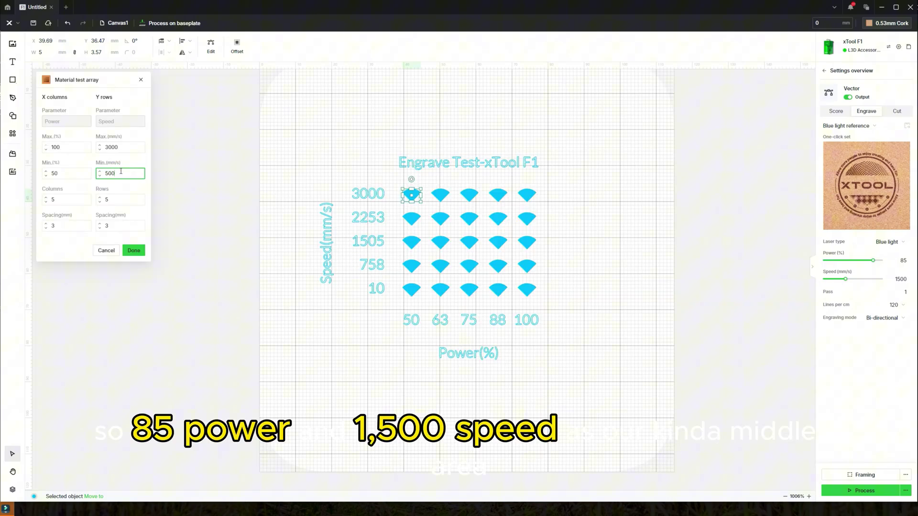
pyautogui.click(121, 188)
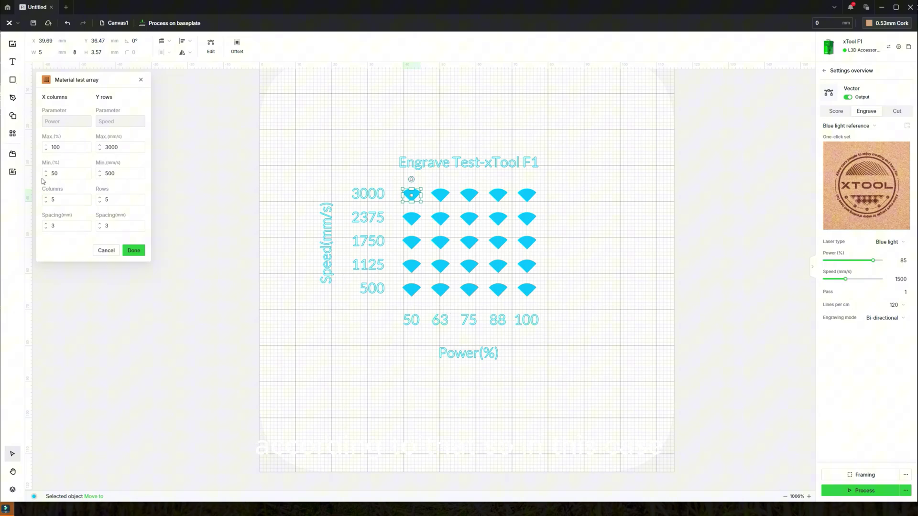
# Step: Raise the array's power columns and speed rows to 7 each
pyautogui.click(45, 200)
pyautogui.write('6')
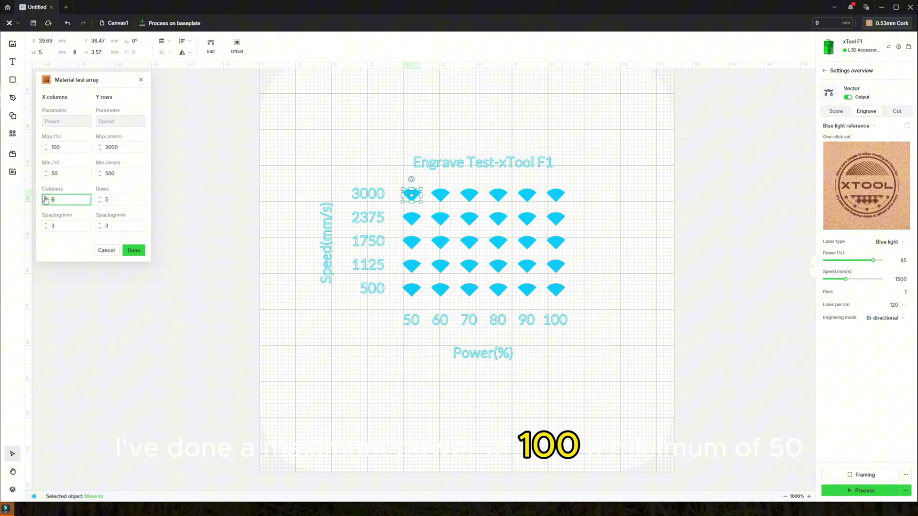
pyautogui.click(100, 199)
pyautogui.write('6')
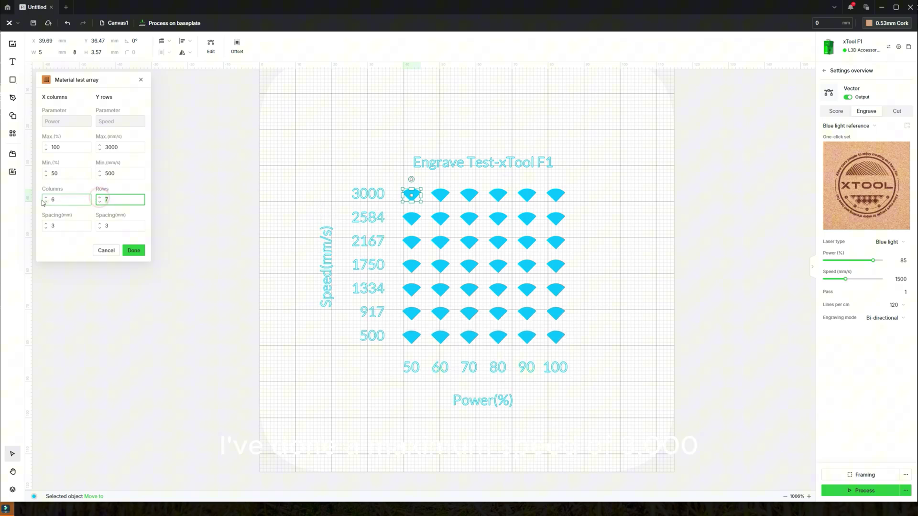
pyautogui.click(45, 199)
pyautogui.click(46, 197)
# Step: Reduce column and row spacing to 1 mm, and raise columns and rows to 8
pyautogui.click(45, 227)
pyautogui.click(46, 228)
pyautogui.click(99, 228)
pyautogui.click(99, 228)
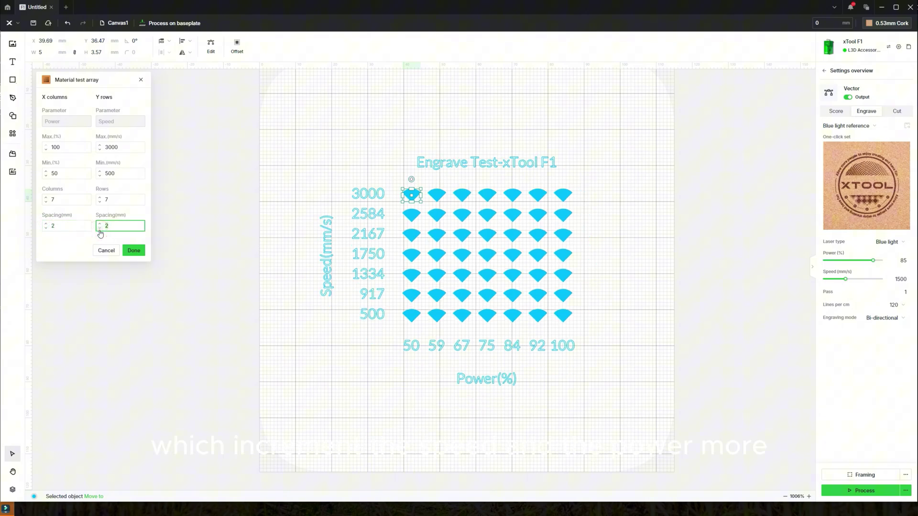
pyautogui.click(99, 228)
pyautogui.click(46, 228)
pyautogui.click(46, 228)
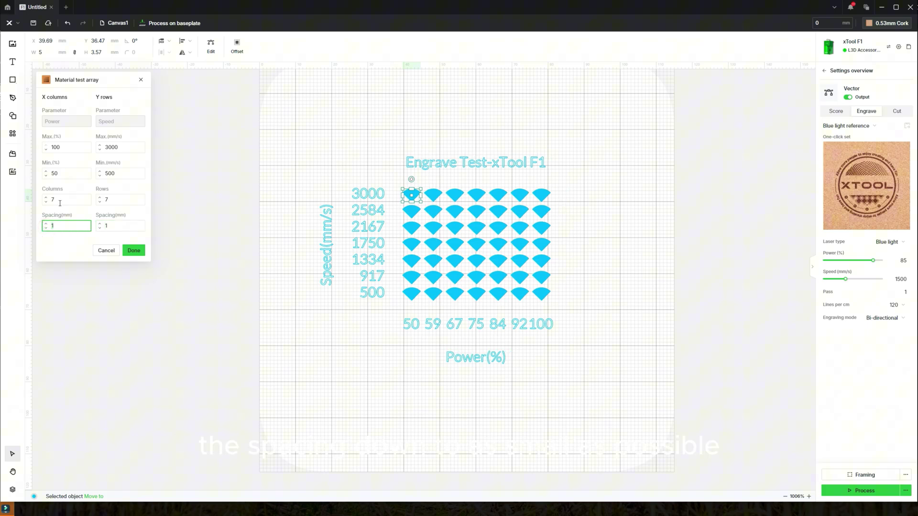
pyautogui.click(46, 197)
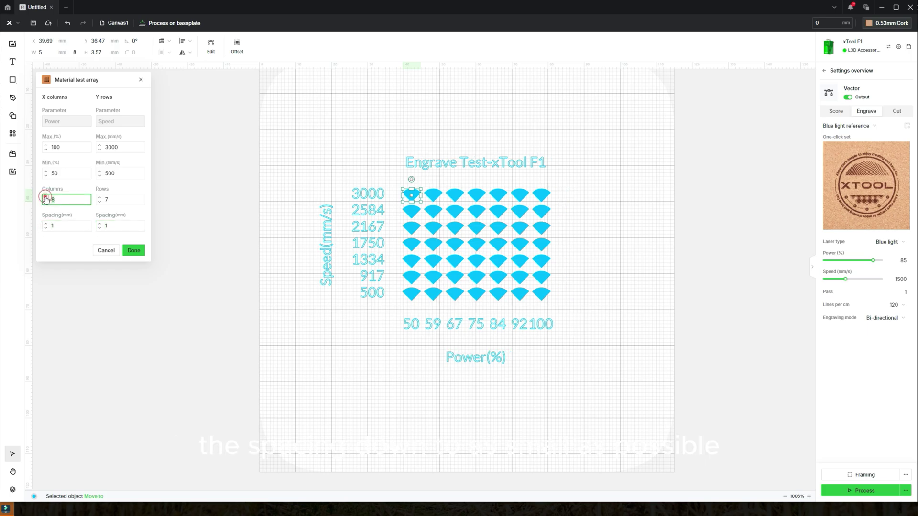
pyautogui.click(100, 200)
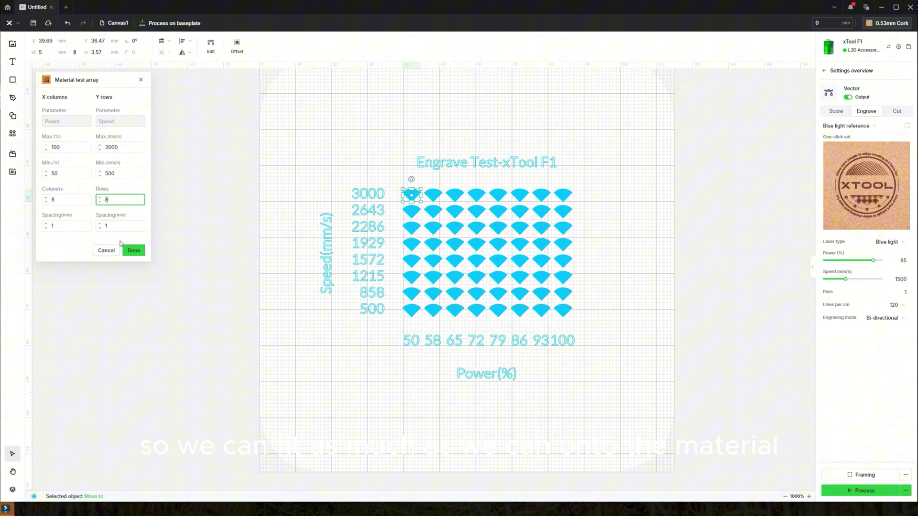
# Step: Finish the test array and ungroup it into separate pieces
pyautogui.click(130, 250)
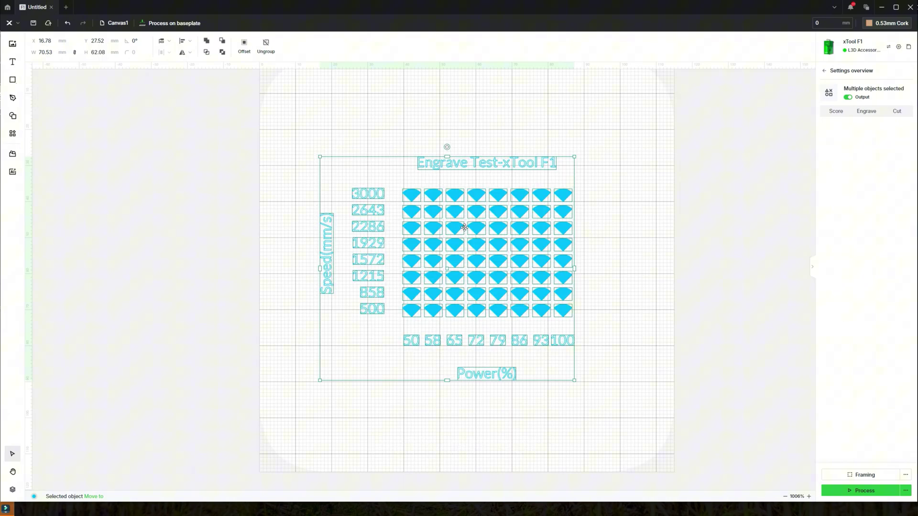
pyautogui.click(393, 323)
pyautogui.click(371, 196)
pyautogui.rightClick(459, 238)
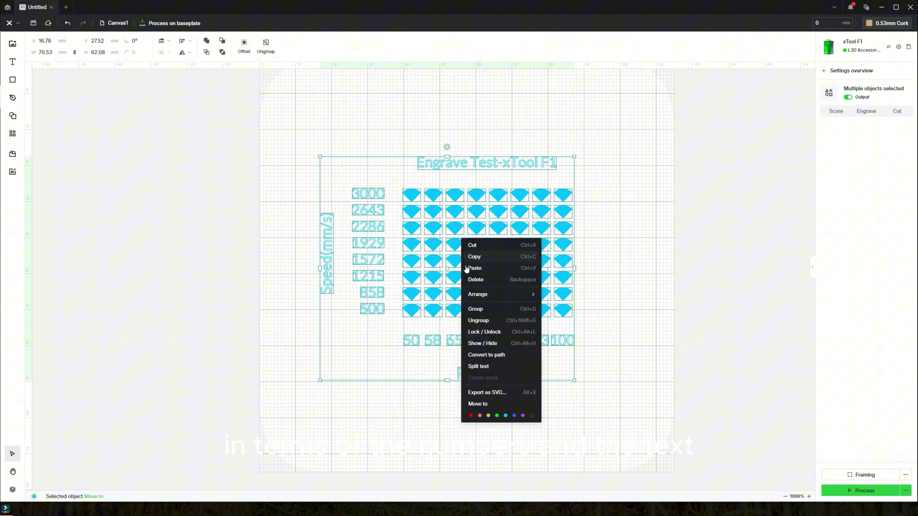
pyautogui.click(476, 320)
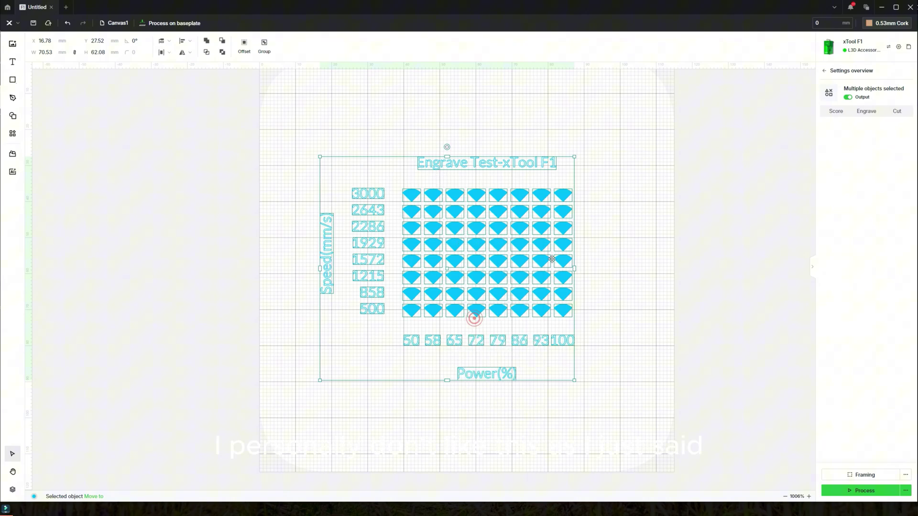
# Step: Check the engrave settings of the speed labels and the Engrave Test-xTool F1 title
pyautogui.moveTo(286, 159); pyautogui.dragTo(394, 331)
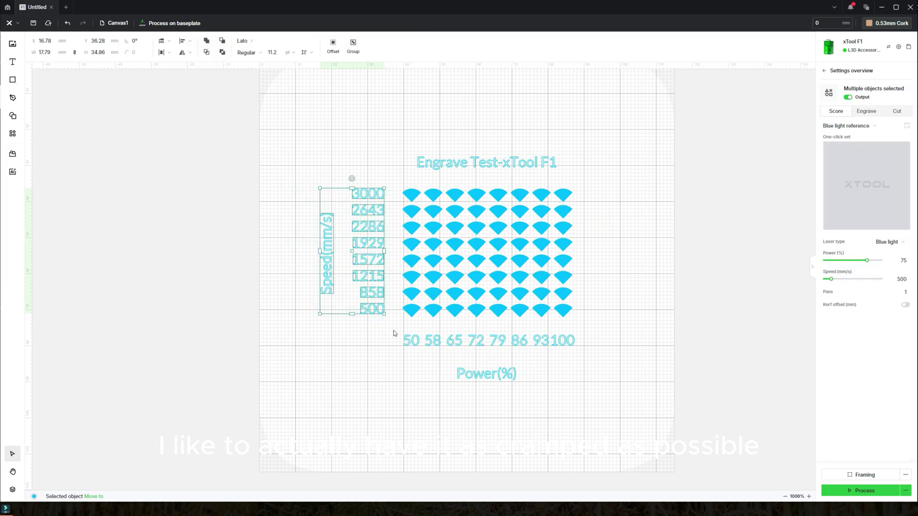
pyautogui.click(869, 115)
pyautogui.click(853, 125)
pyautogui.click(848, 153)
pyautogui.click(410, 109)
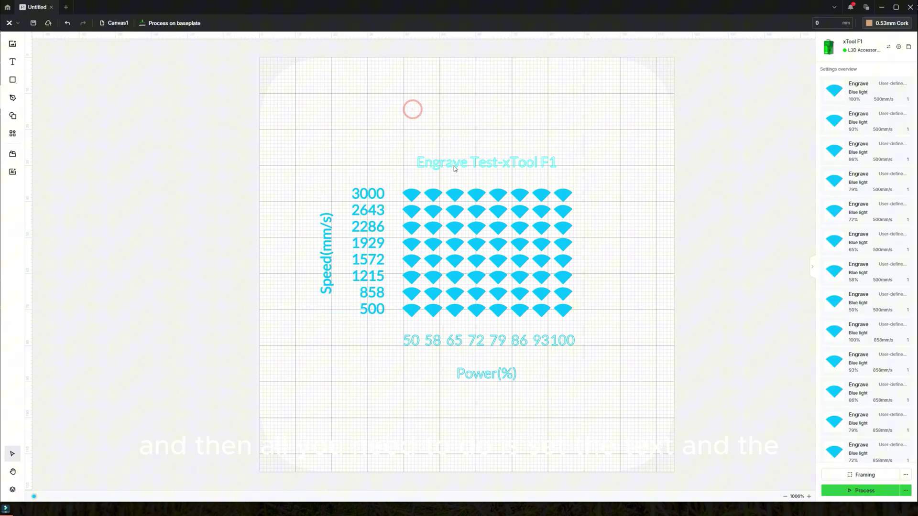
pyautogui.click(454, 165)
pyautogui.click(862, 114)
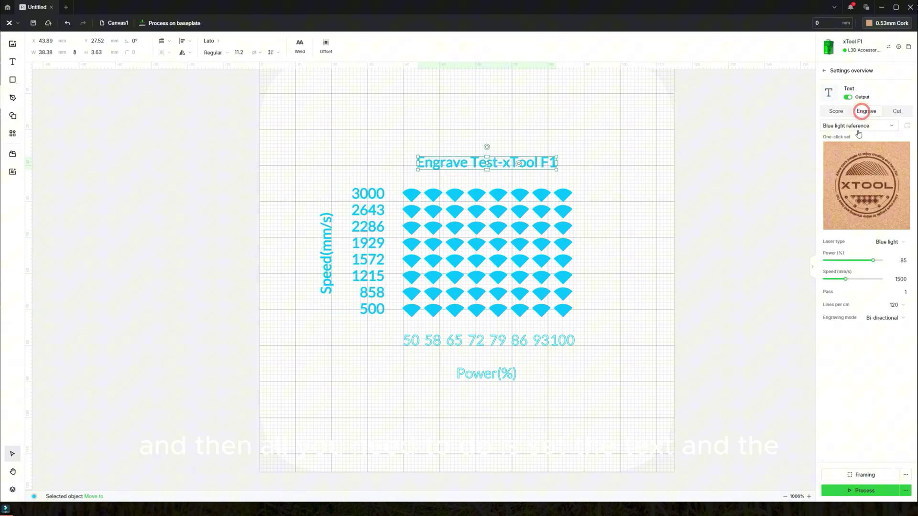
pyautogui.click(354, 360)
# Step: Move the power numbers and Power(%) label up toward the fan grid
pyautogui.moveTo(356, 327); pyautogui.dragTo(623, 397)
pyautogui.click(687, 267)
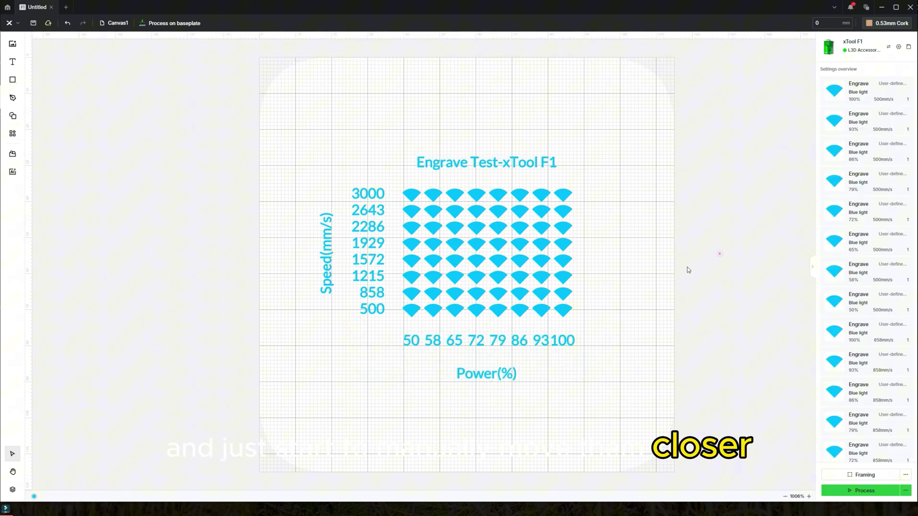
pyautogui.click(719, 254)
pyautogui.moveTo(382, 330); pyautogui.dragTo(622, 407)
pyautogui.press('Up')
pyautogui.press('Up')
pyautogui.press('Up')
pyautogui.press('Up')
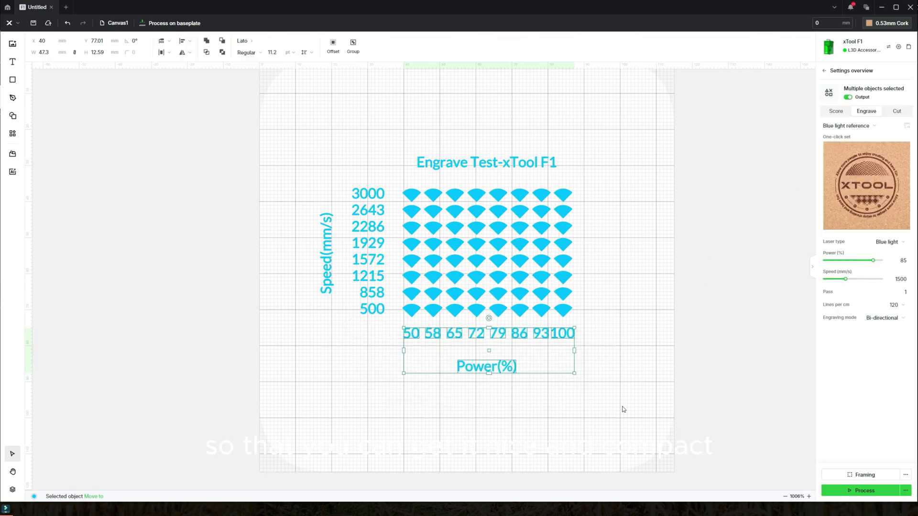
pyautogui.click(459, 381)
pyautogui.click(467, 362)
pyautogui.press('Up')
pyautogui.press('Up')
pyautogui.press('Up')
pyautogui.press('Up')
pyautogui.press('Up')
pyautogui.press('Up')
pyautogui.press('Up')
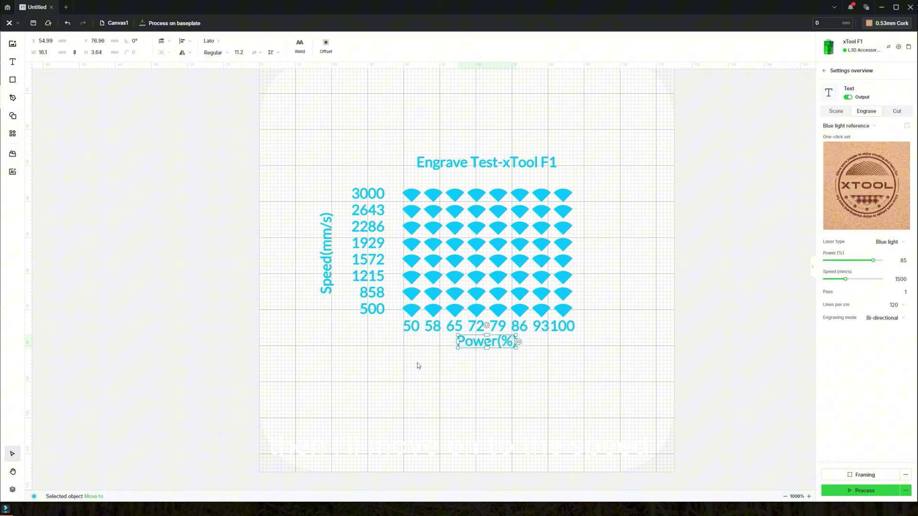
pyautogui.click(411, 365)
# Step: Shift the speed numbers and Speed(mm/s) label right toward the grid
pyautogui.moveTo(292, 178); pyautogui.dragTo(392, 328)
pyautogui.press('Right')
pyautogui.press('Right')
pyautogui.press('Right')
pyautogui.click(328, 273)
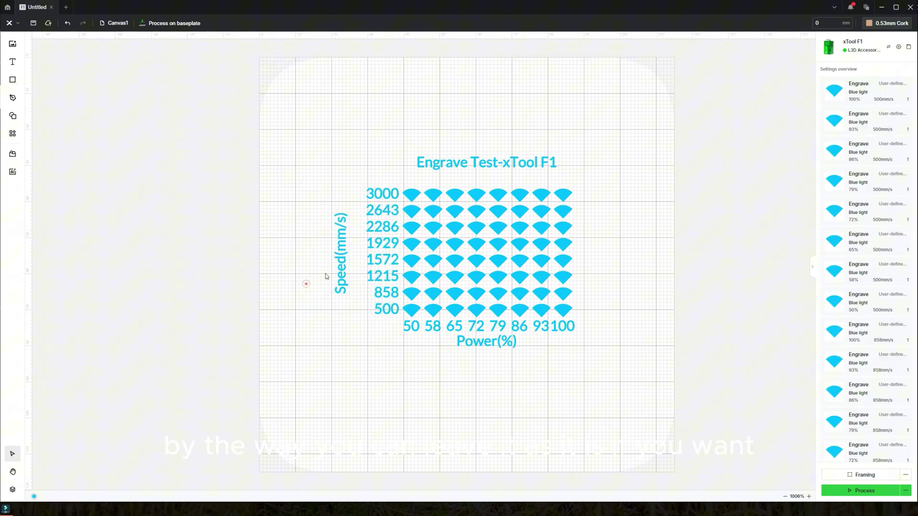
pyautogui.click(341, 272)
pyautogui.press('Right')
pyautogui.press('Right')
pyautogui.press('Right')
pyautogui.press('Right')
pyautogui.press('Right')
pyautogui.click(452, 131)
# Step: Change the title to 'Cork Engrave Test-xTool F1' and move it down near the grid
pyautogui.click(463, 162)
pyautogui.click(467, 164)
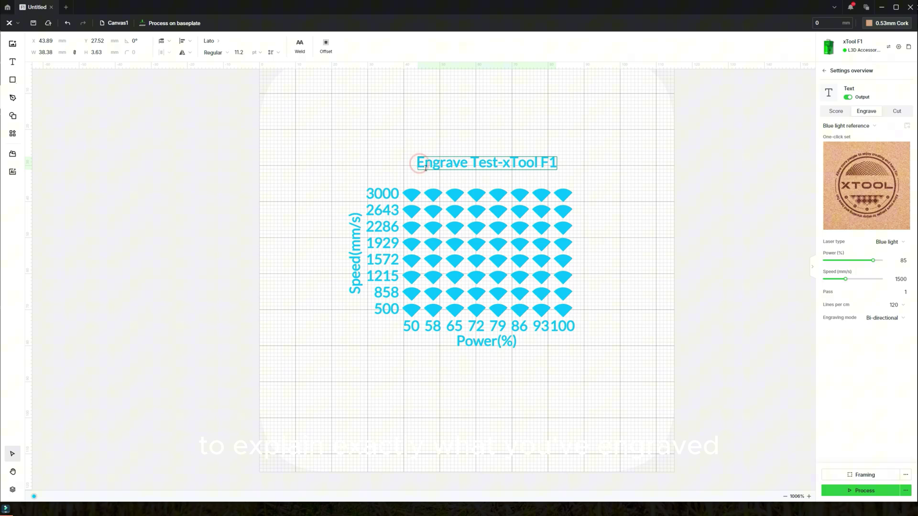
pyautogui.write('Cork')
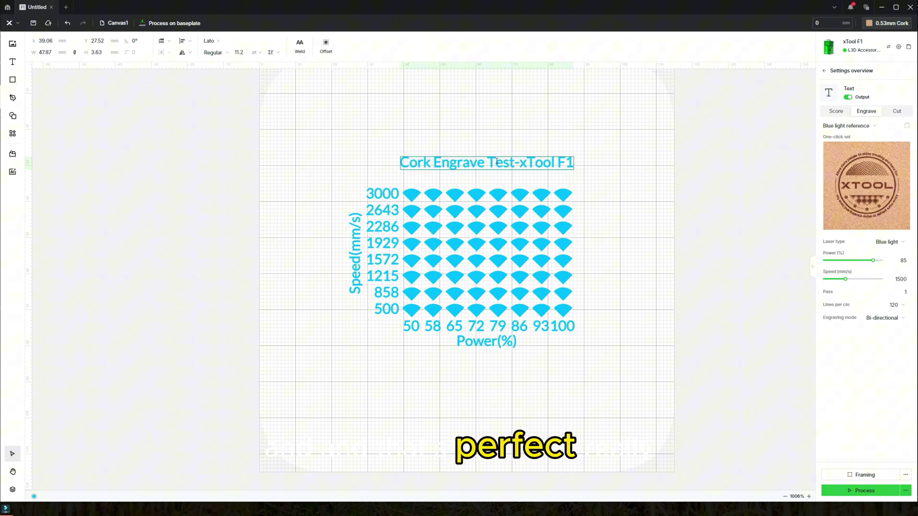
pyautogui.click(487, 140)
pyautogui.moveTo(470, 163); pyautogui.dragTo(455, 176)
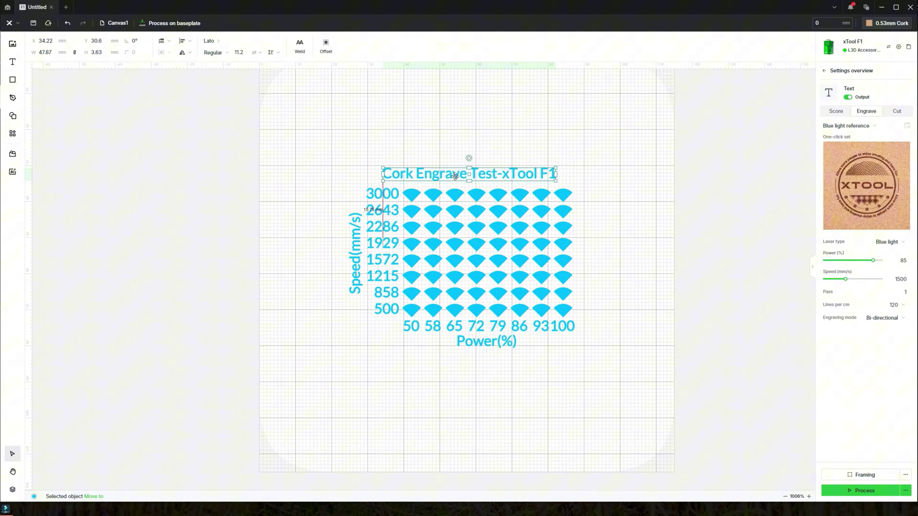
# Step: Move the title, speed and power labels onto the yellow layer
pyautogui.click(602, 165)
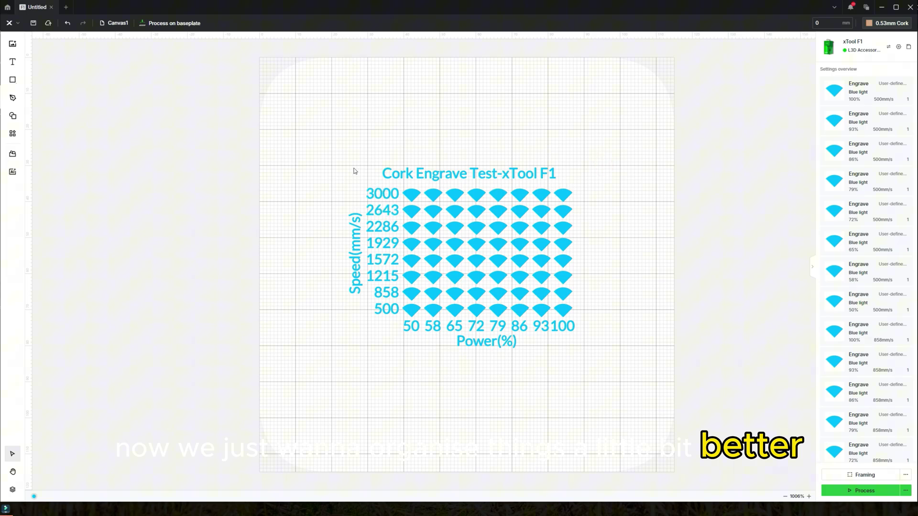
pyautogui.moveTo(322, 129); pyautogui.dragTo(396, 329)
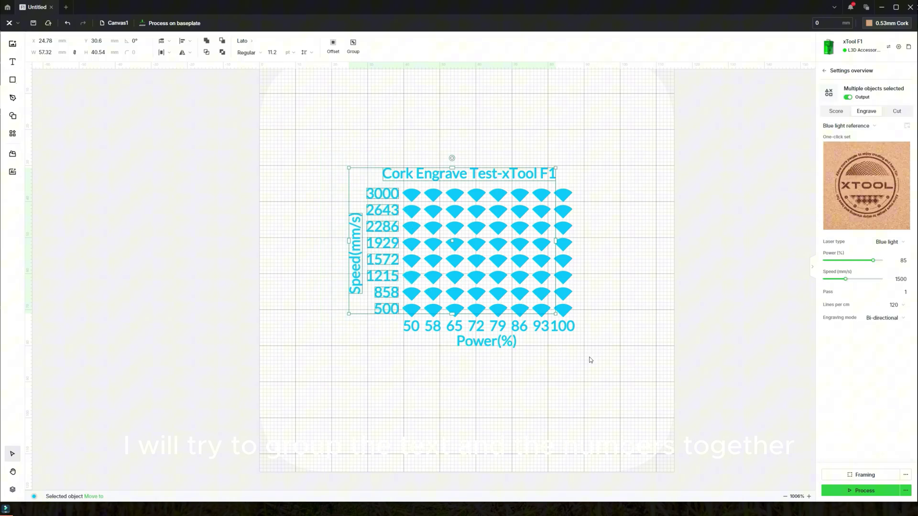
pyautogui.moveTo(591, 359); pyautogui.dragTo(400, 327)
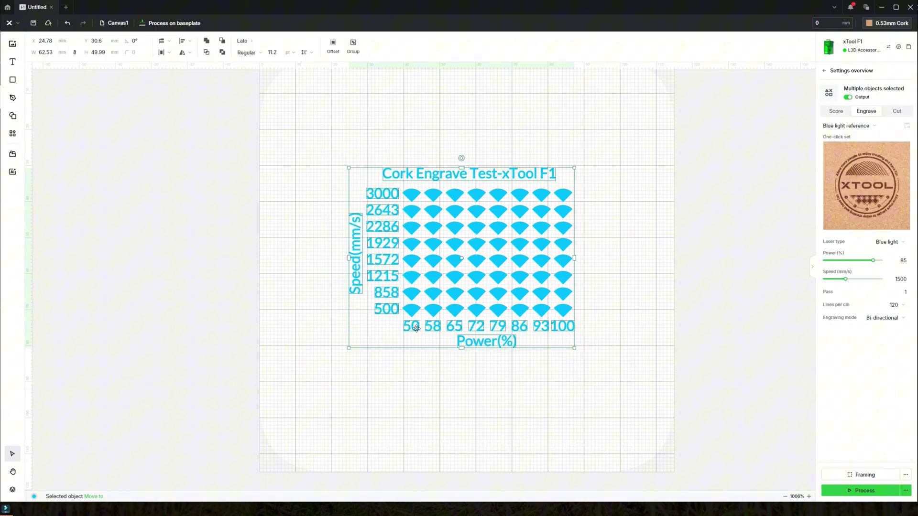
pyautogui.rightClick(416, 328)
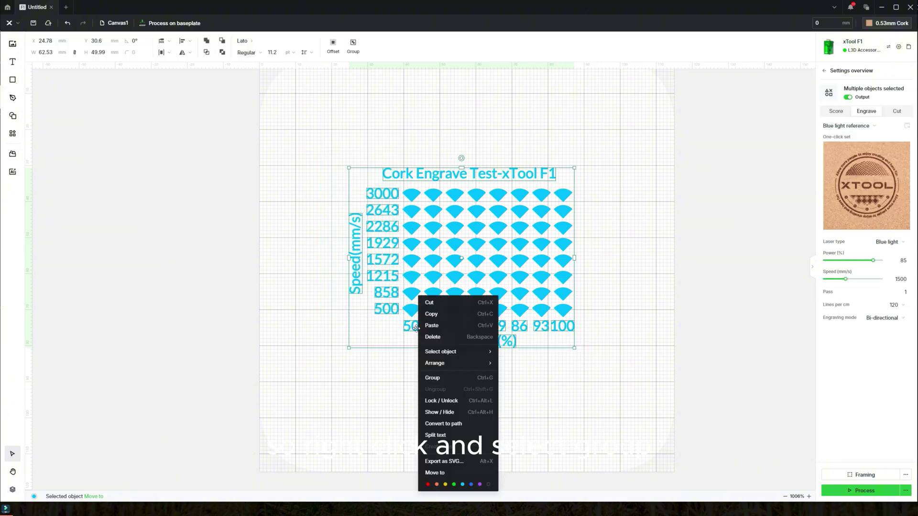
pyautogui.click(444, 484)
pyautogui.click(374, 420)
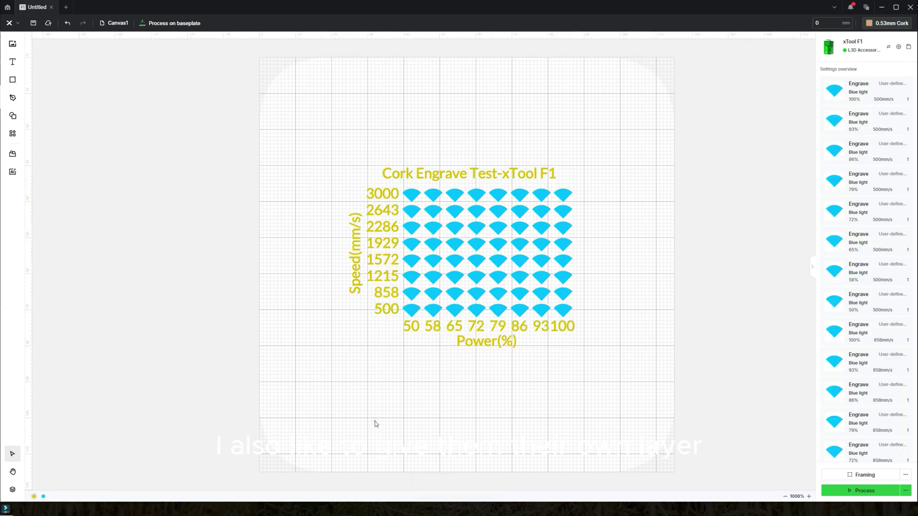
pyautogui.click(454, 141)
# Step: Group all the fans in the grid into one object with Ctrl+G
pyautogui.moveTo(580, 315); pyautogui.dragTo(408, 193)
pyautogui.hotkey('ctrl', 'g')
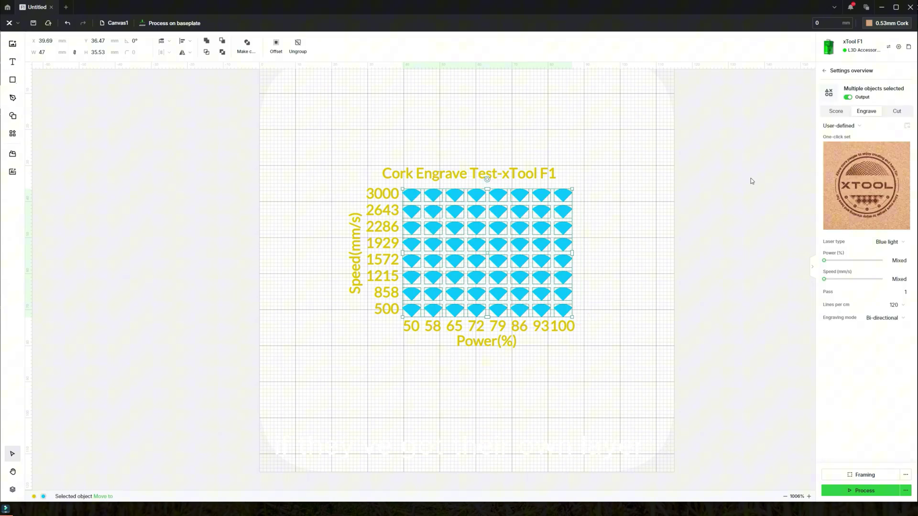
pyautogui.rightClick(519, 230)
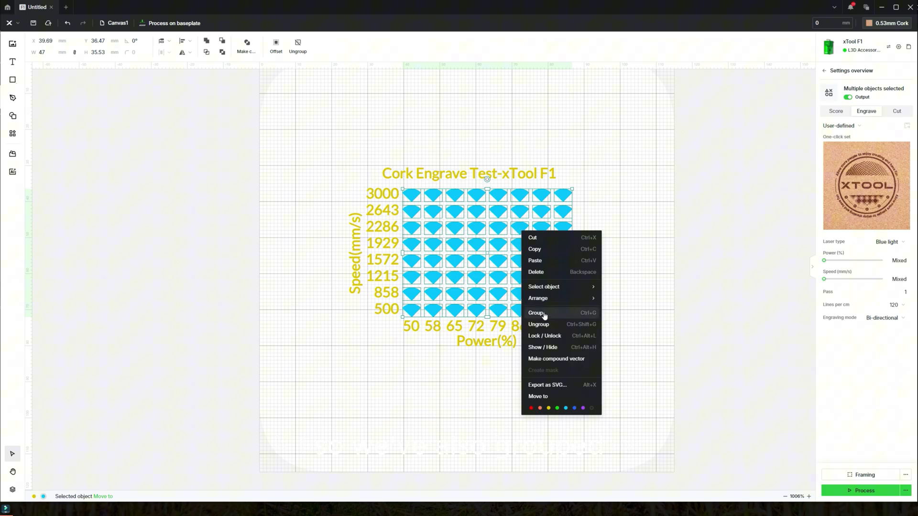
pyautogui.click(545, 316)
pyautogui.click(597, 265)
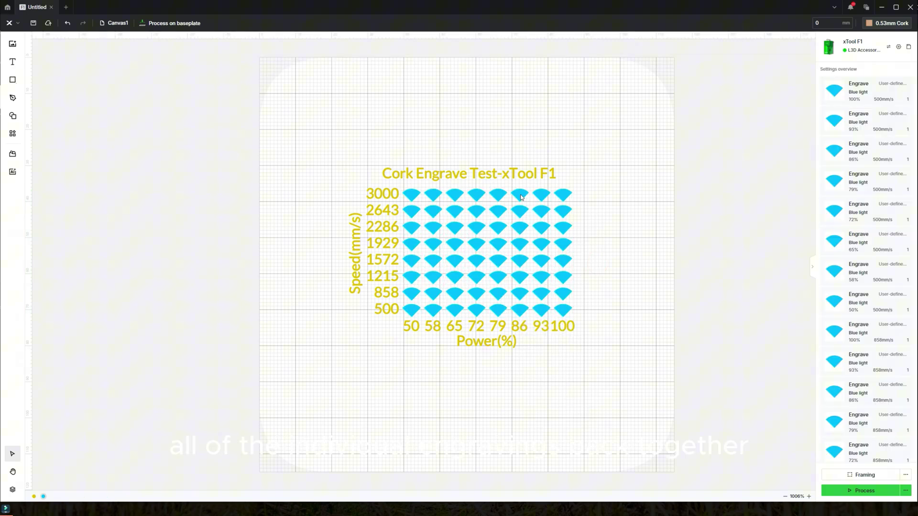
pyautogui.click(583, 195)
pyautogui.click(615, 194)
pyautogui.click(530, 173)
# Step: Shift the whole test array up and left to X 18.78, Y 24.6 mm on the cork
pyautogui.click(621, 175)
pyautogui.scroll(-4, 853, 181)
pyautogui.scroll(-20, 853, 180)
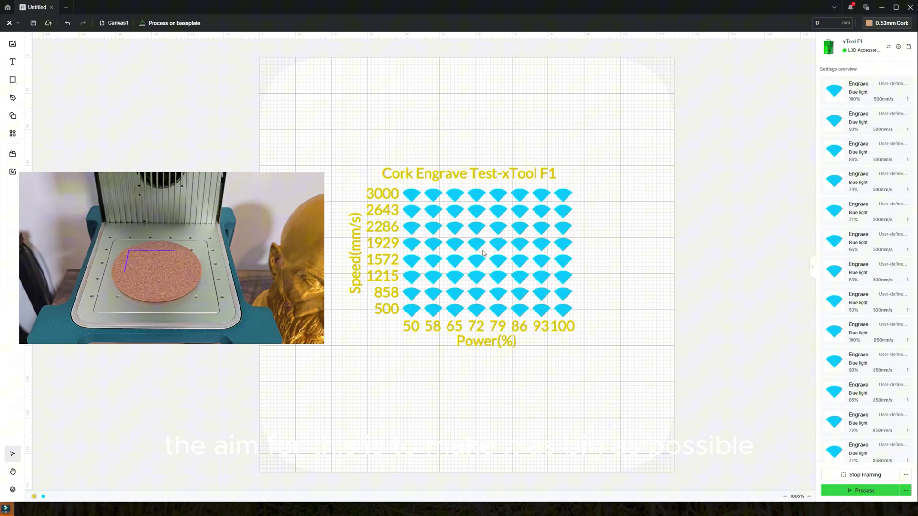
pyautogui.moveTo(329, 119); pyautogui.dragTo(609, 430)
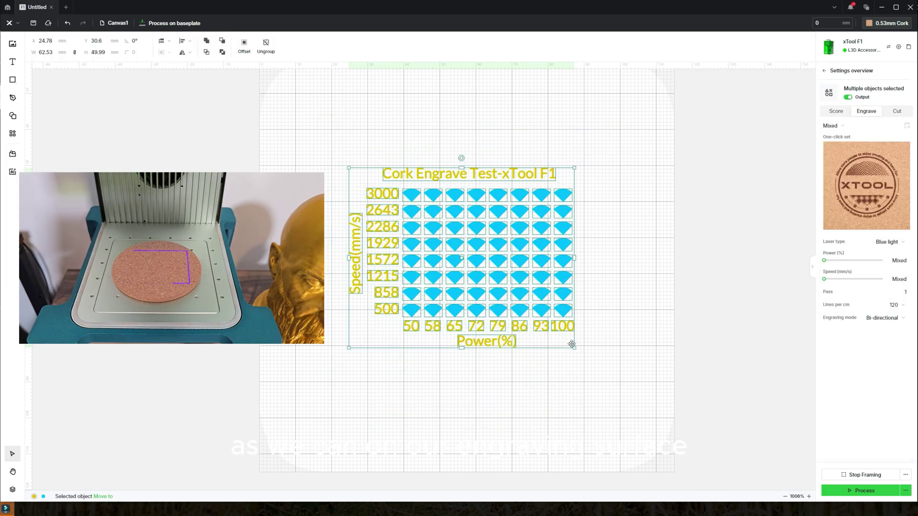
pyautogui.press('Up')
pyautogui.press('Up')
pyautogui.press('Up')
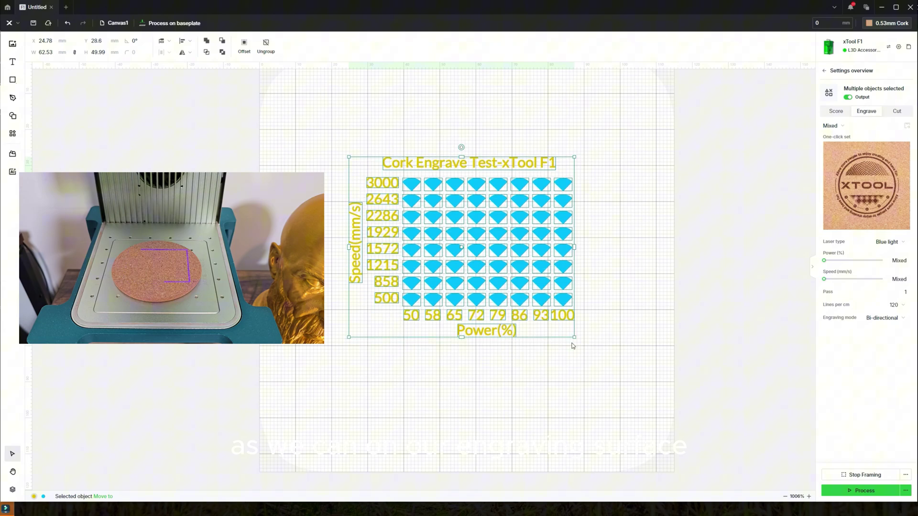
pyautogui.press('Left')
pyautogui.press('Left')
pyautogui.press('Left')
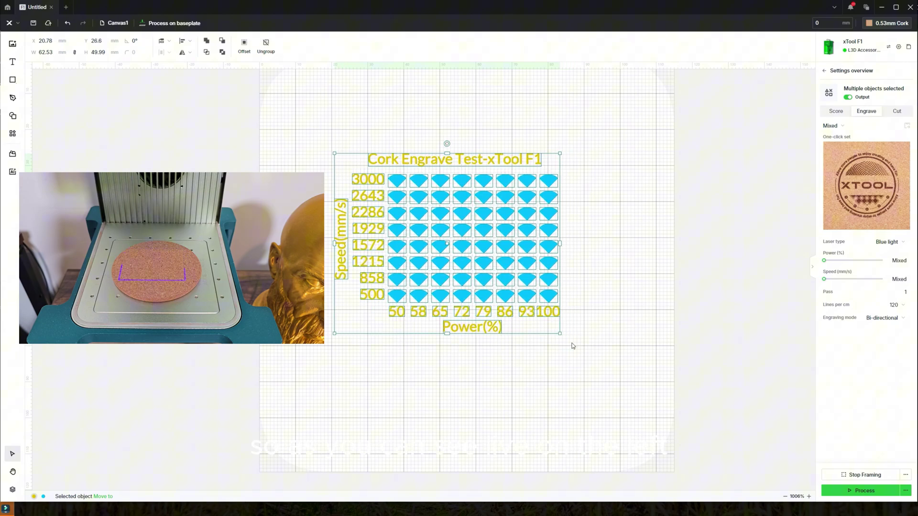
pyautogui.press('Left')
pyautogui.press('Left')
pyautogui.press('Up')
pyautogui.press('Up')
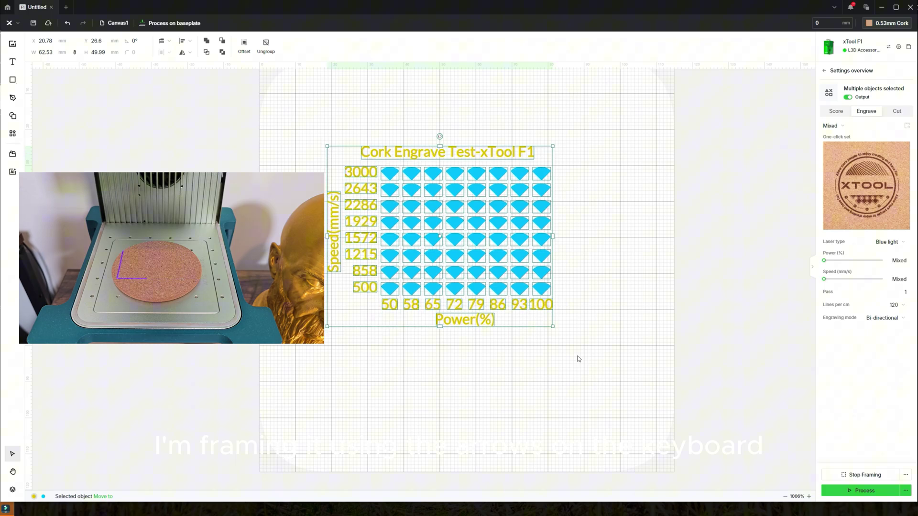
pyautogui.click(906, 478)
# Step: Set framing to Outline at light power 10 and enlarge the array to 73.02 × 58.39 mm
pyautogui.click(746, 472)
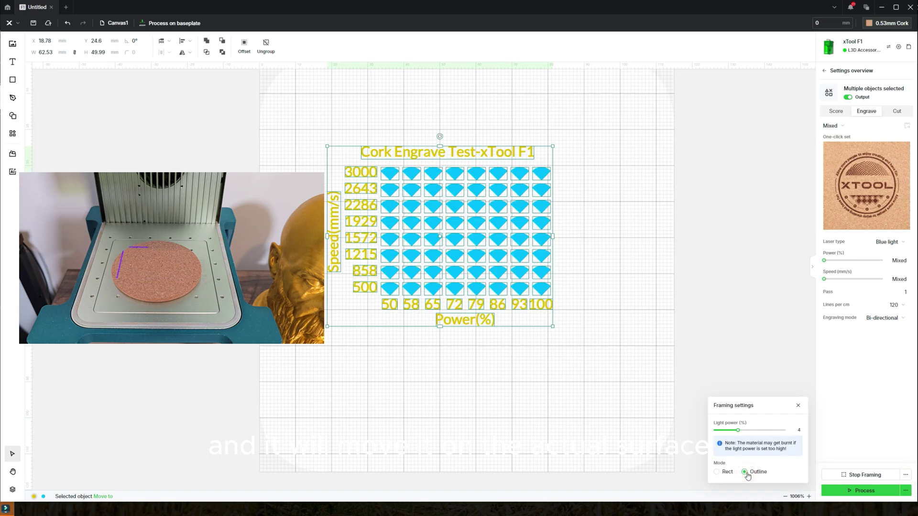
pyautogui.moveTo(739, 430); pyautogui.dragTo(784, 430)
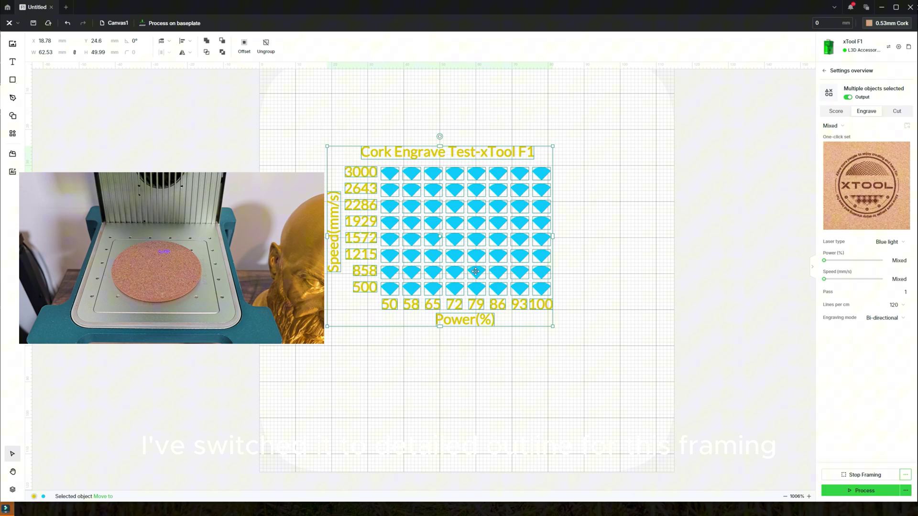
pyautogui.moveTo(552, 329); pyautogui.dragTo(574, 348)
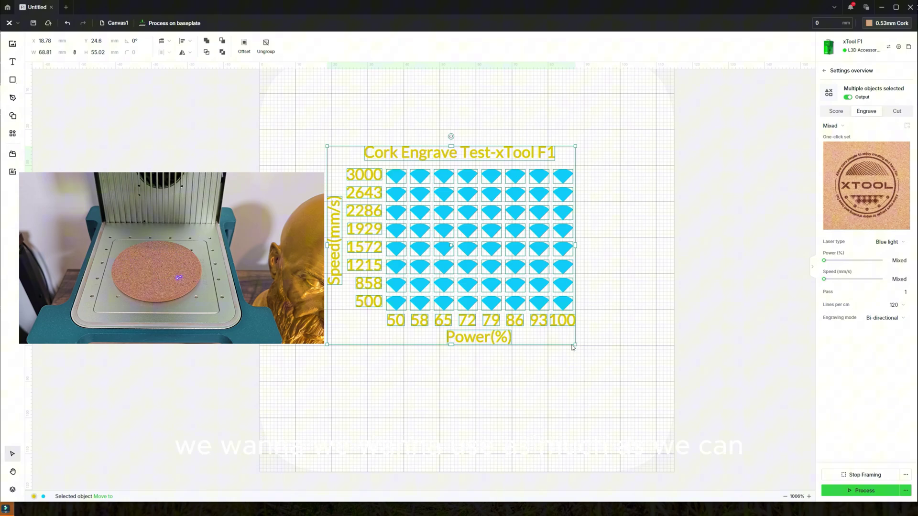
pyautogui.moveTo(575, 344); pyautogui.dragTo(589, 353)
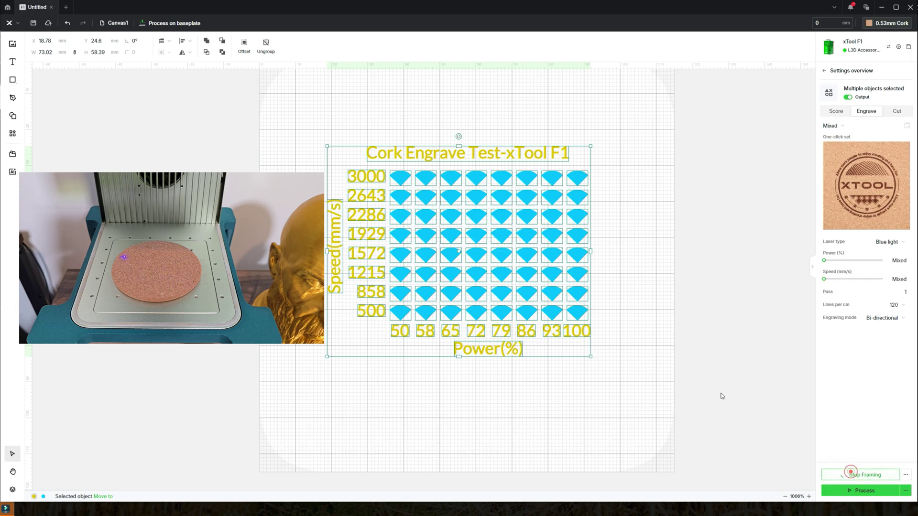
# Step: Stop framing and send the cork test array to the job Preview
pyautogui.click(695, 380)
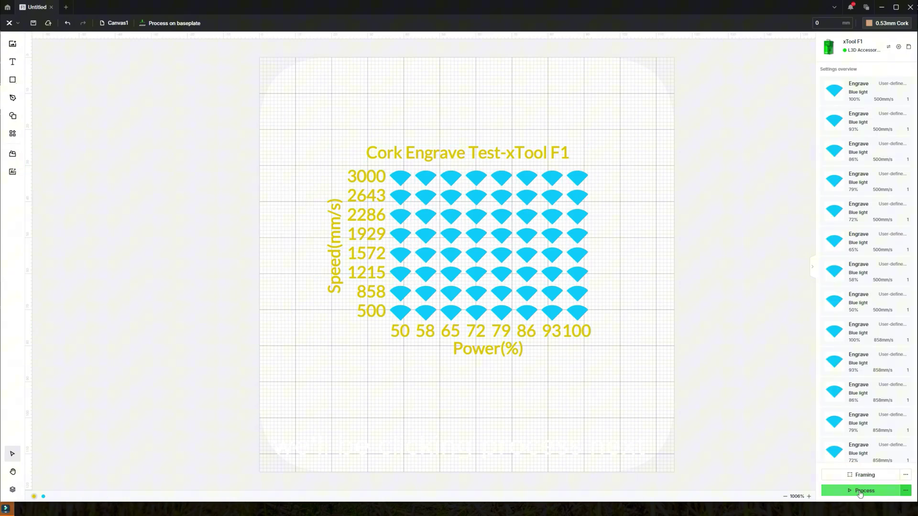
pyautogui.click(860, 493)
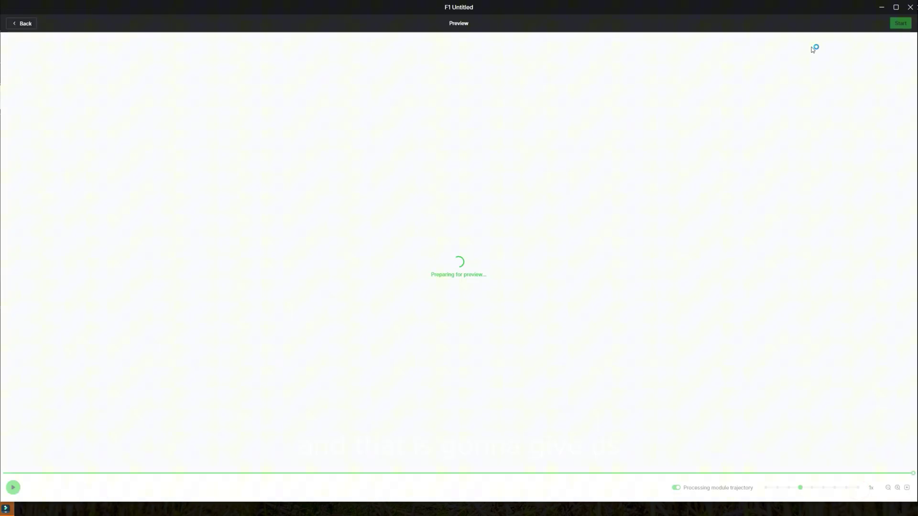